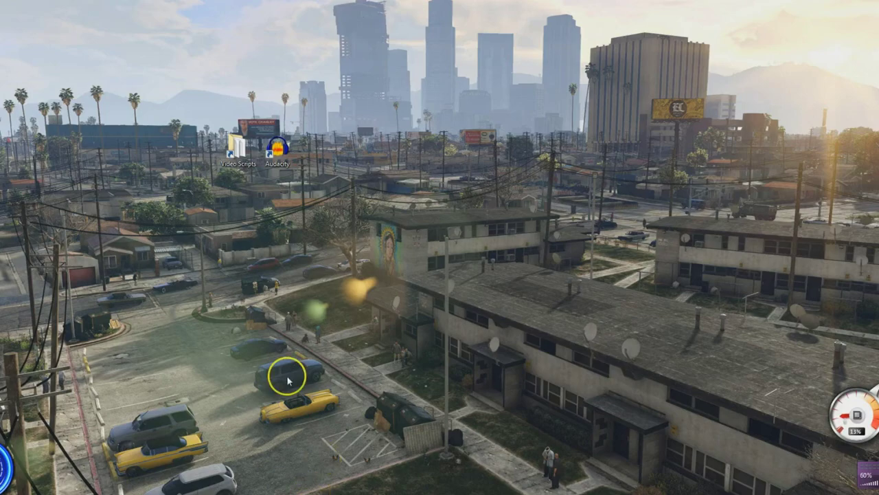
# Step: Launch Audacity, then read the Bad Day script in the Video Scripts folder
pyautogui.doubleClick(284, 151)
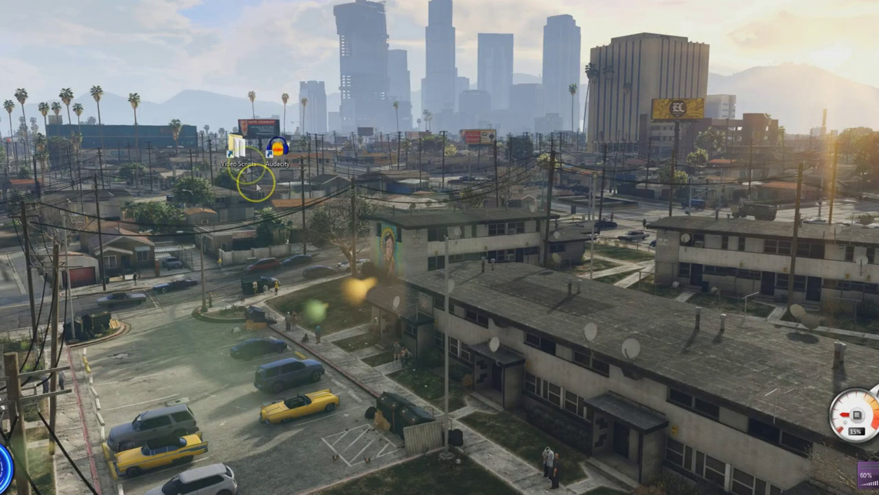
pyautogui.click(227, 150)
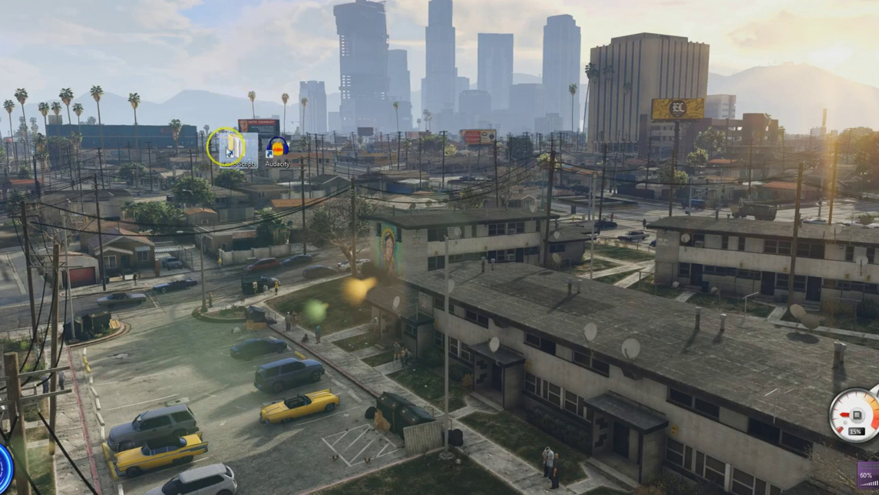
pyautogui.doubleClick(227, 150)
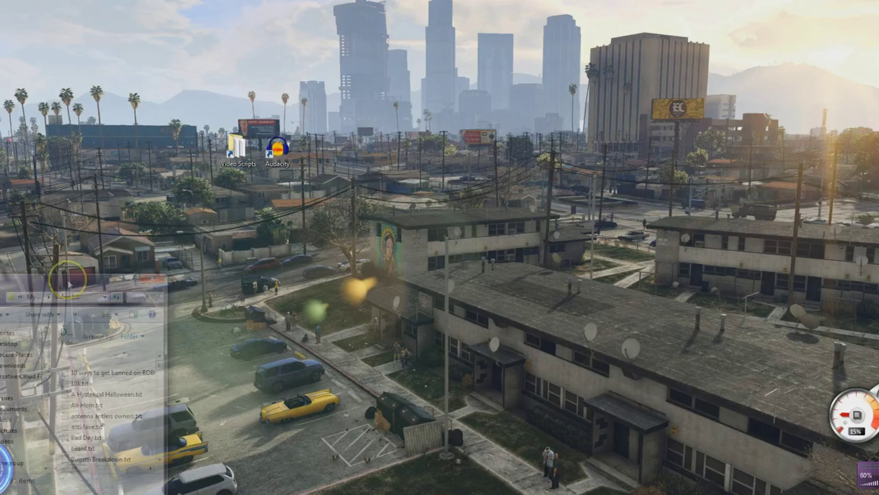
pyautogui.moveTo(374, 135); pyautogui.dragTo(506, 38)
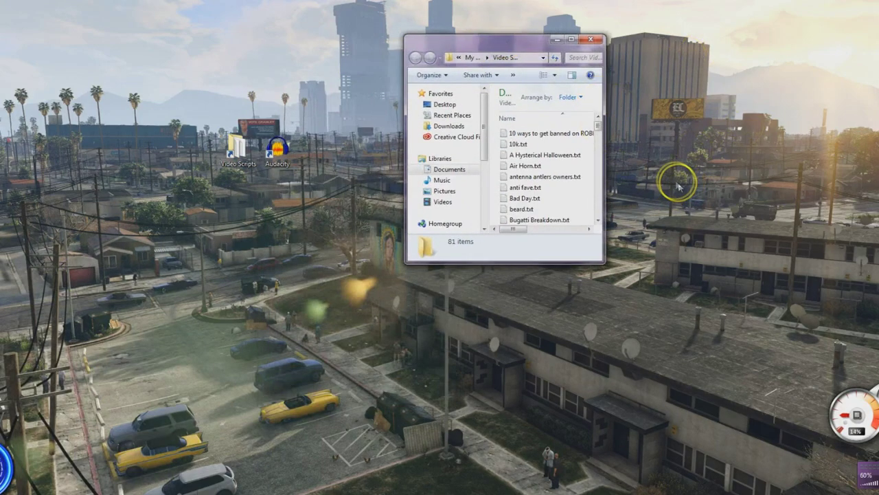
pyautogui.doubleClick(543, 198)
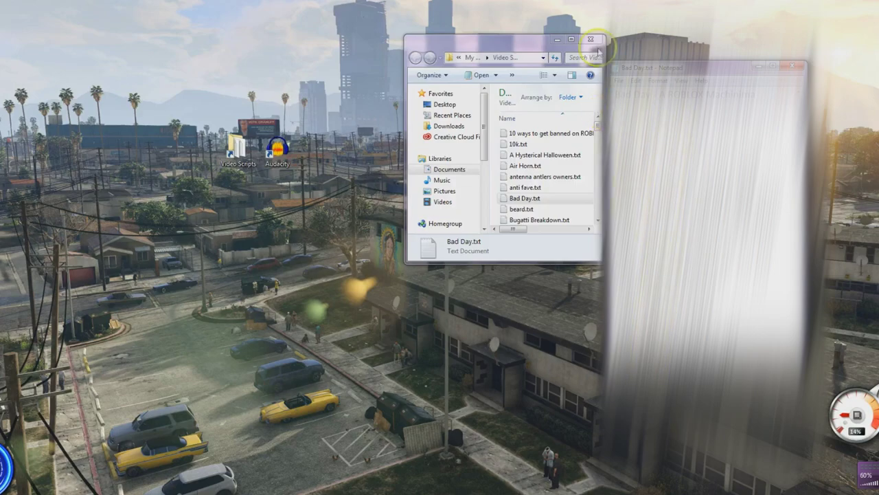
pyautogui.click(558, 40)
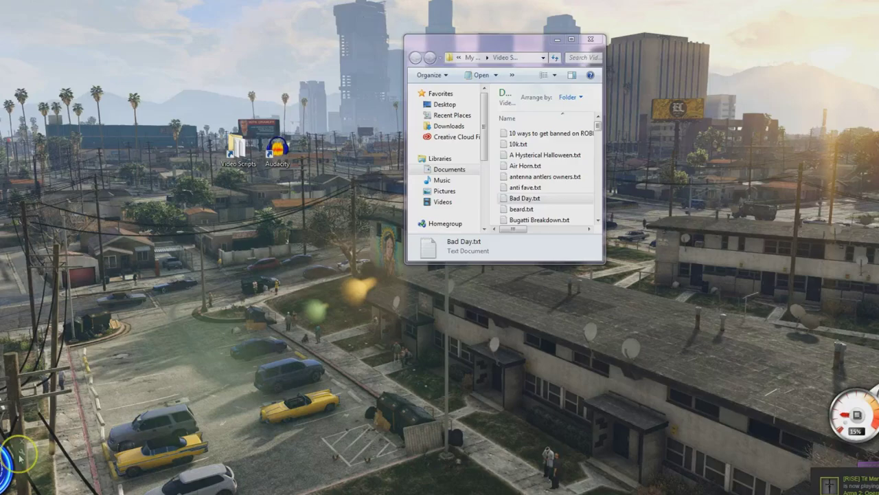
pyautogui.click(571, 40)
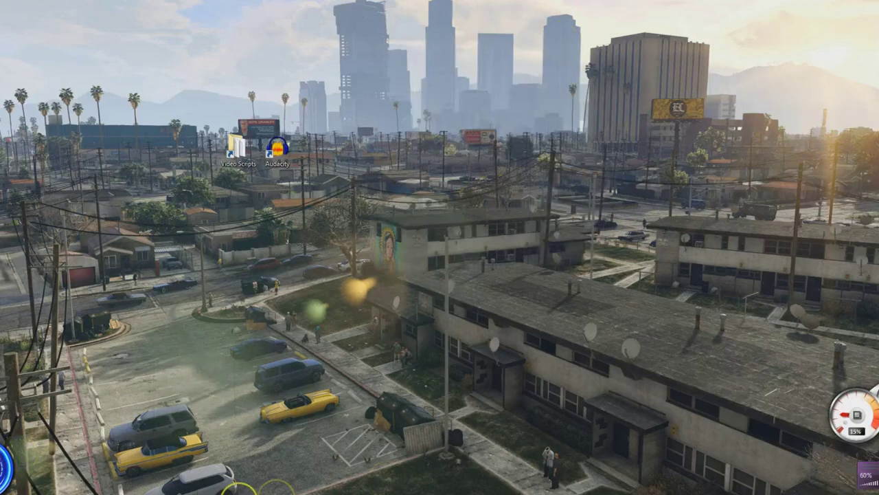
# Step: Record a short microphone test take, play it back, then undo it
pyautogui.doubleClick(278, 146)
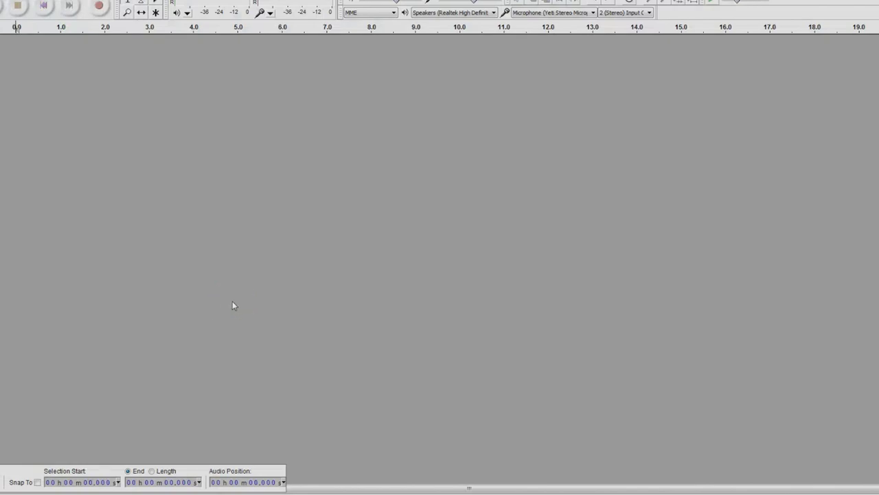
pyautogui.click(230, 275)
pyautogui.click(98, 7)
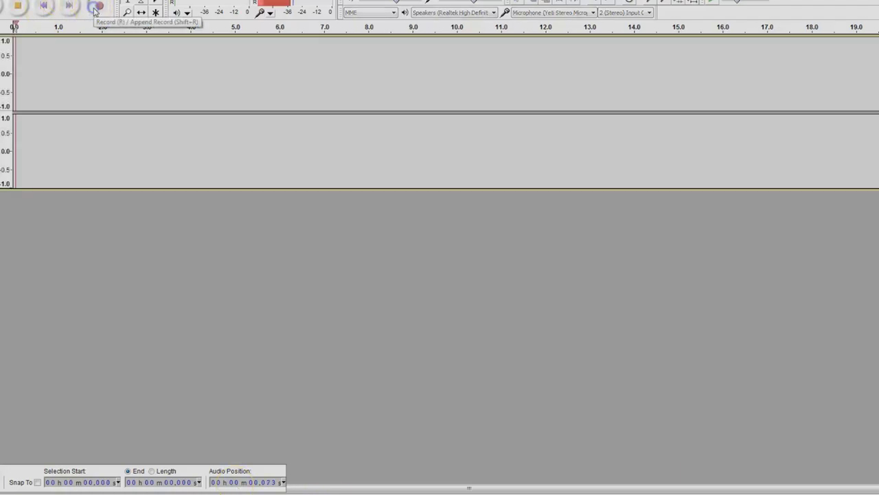
pyautogui.click(18, 5)
pyautogui.press('space')
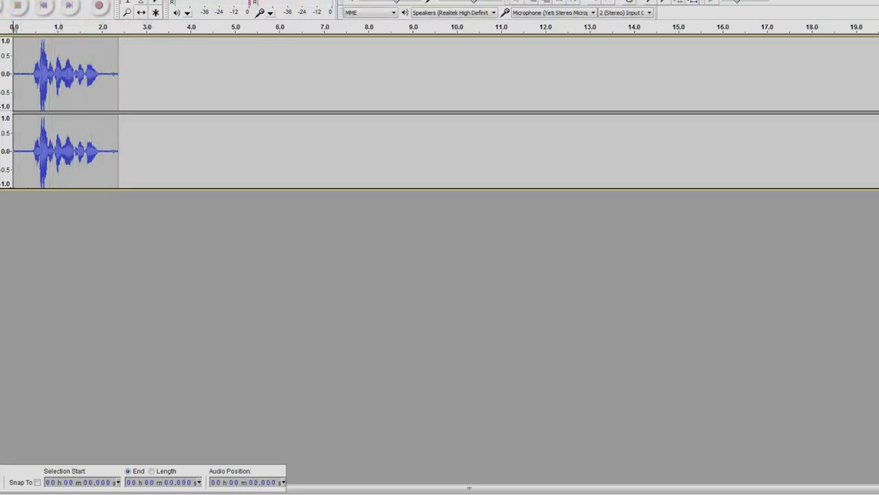
pyautogui.hotkey('ctrl', 'z')
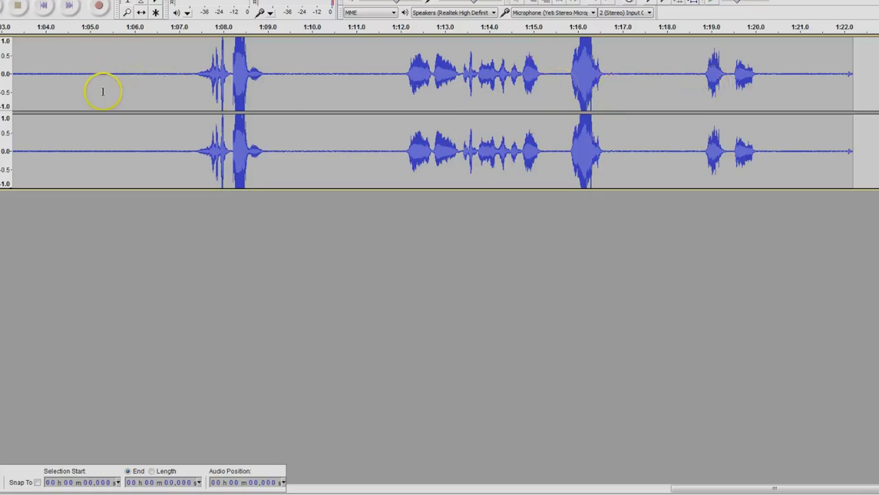
# Step: Play the recording from about 1:03.5 to hear the background noise
pyautogui.click(24, 64)
pyautogui.click(41, 5)
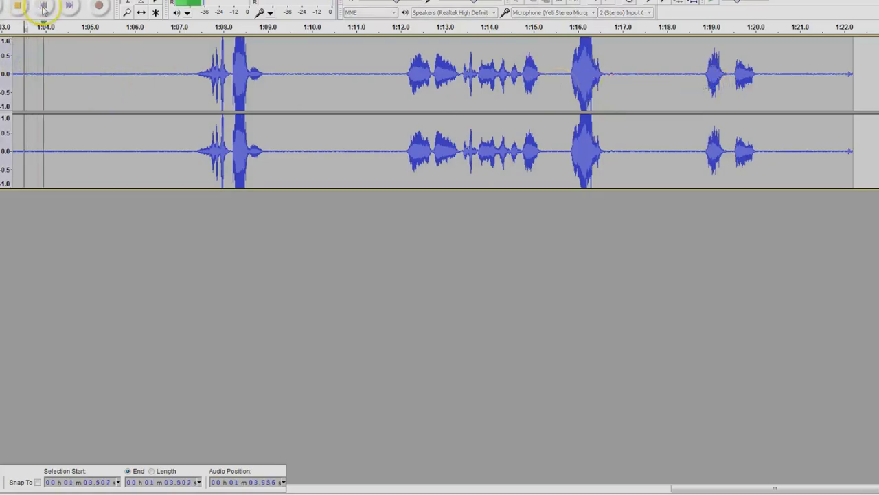
pyautogui.click(66, 67)
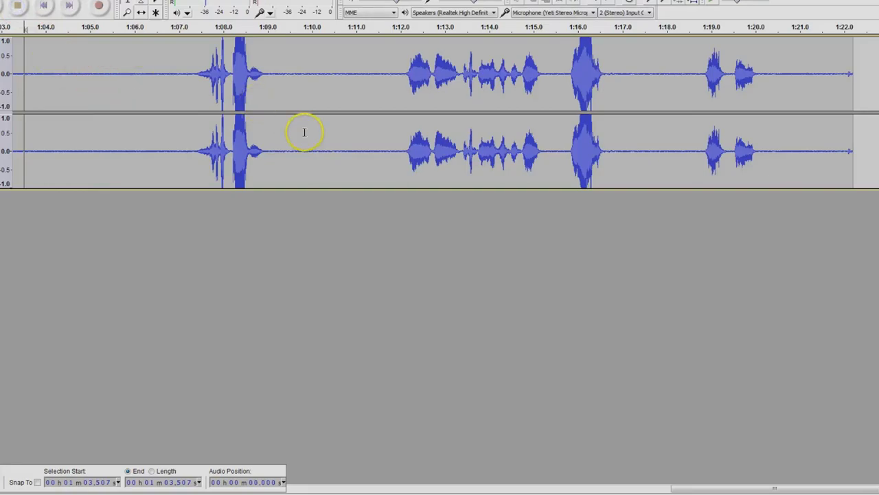
pyautogui.scroll(-2, 197, 122)
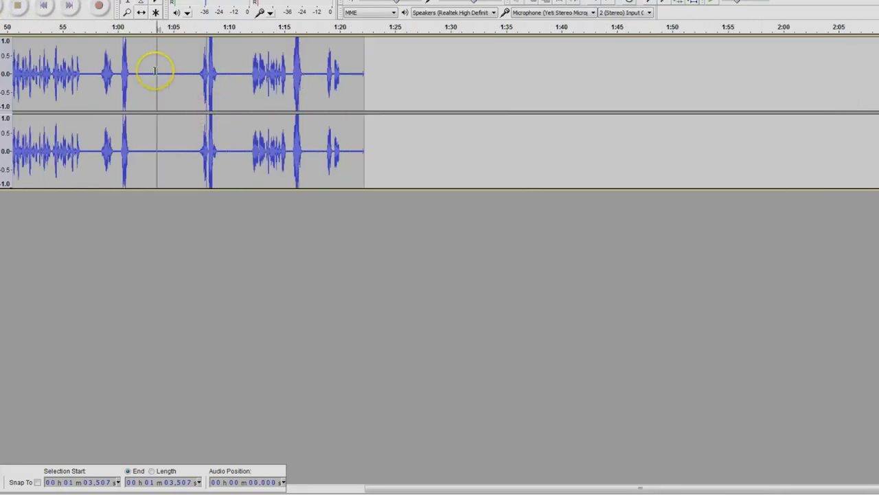
# Step: Capture a Noise Removal profile from the silent stretch between 1:02 and 1:06
pyautogui.moveTo(143, 79); pyautogui.dragTo(185, 80)
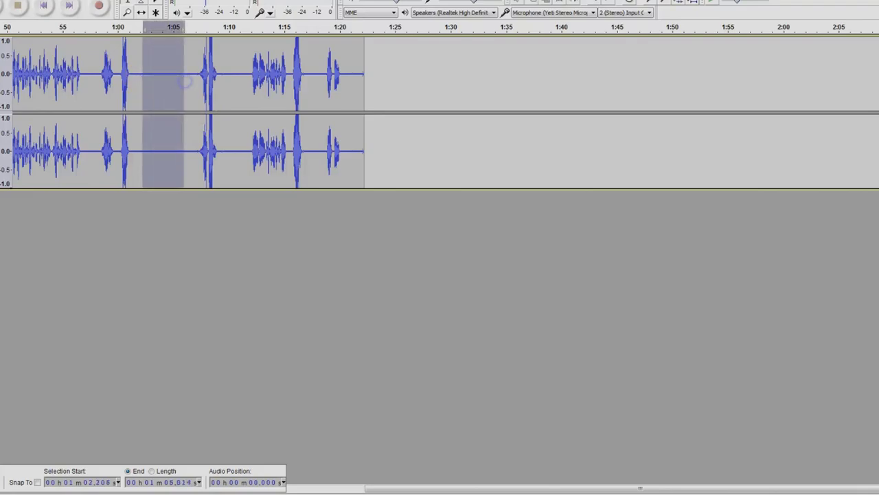
pyautogui.click(106, 1)
pyautogui.click(157, 171)
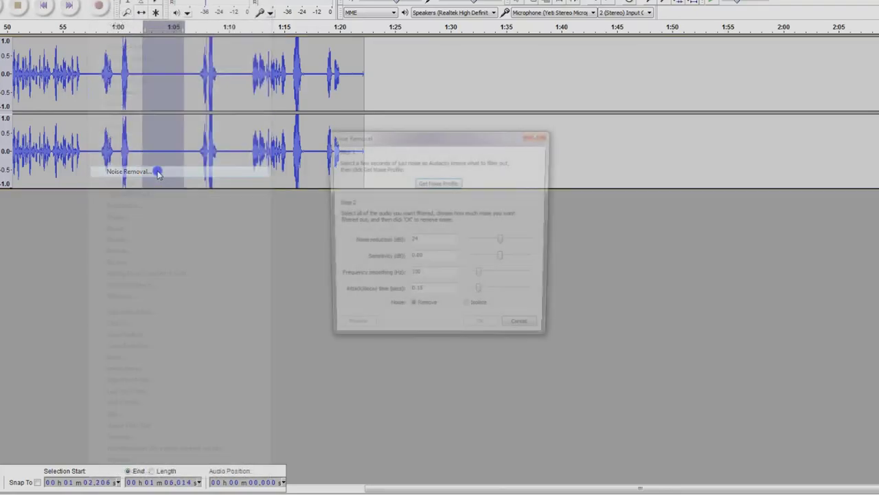
pyautogui.click(426, 185)
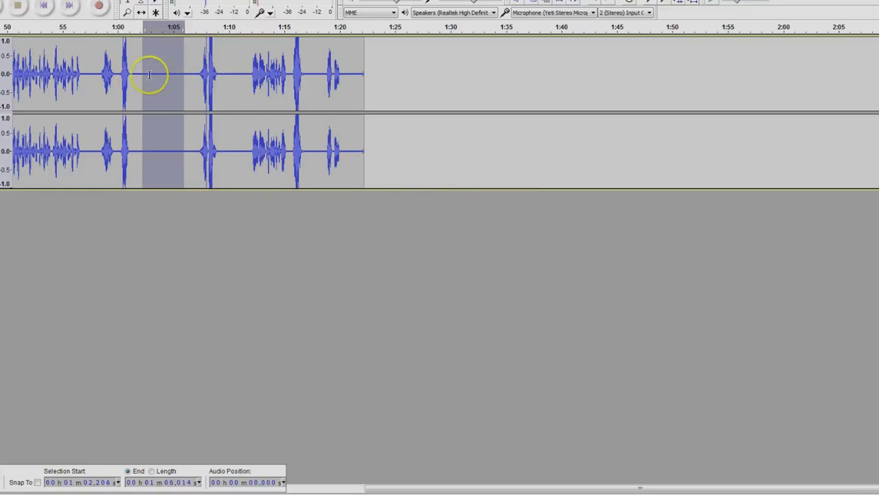
pyautogui.click(210, 73)
# Step: Apply Noise Removal to the entire recording
pyautogui.hotkey('ctrl', 'a')
pyautogui.click(98, 2)
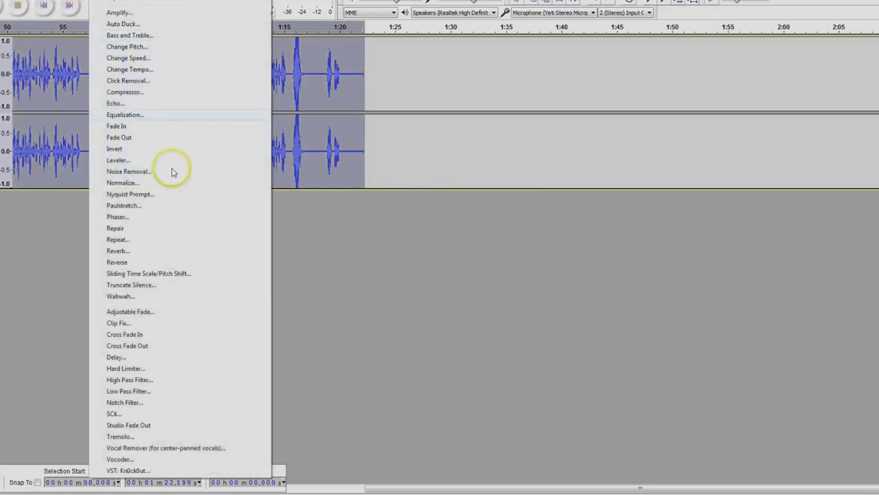
pyautogui.click(170, 172)
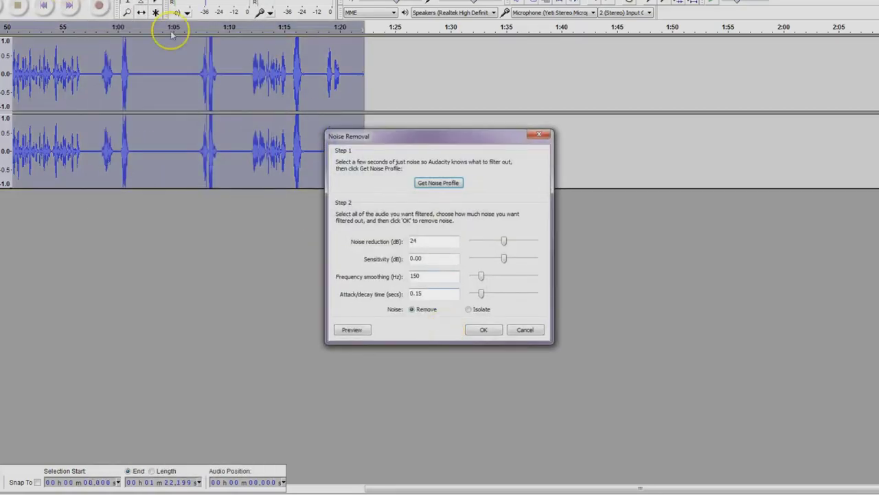
pyautogui.click(484, 330)
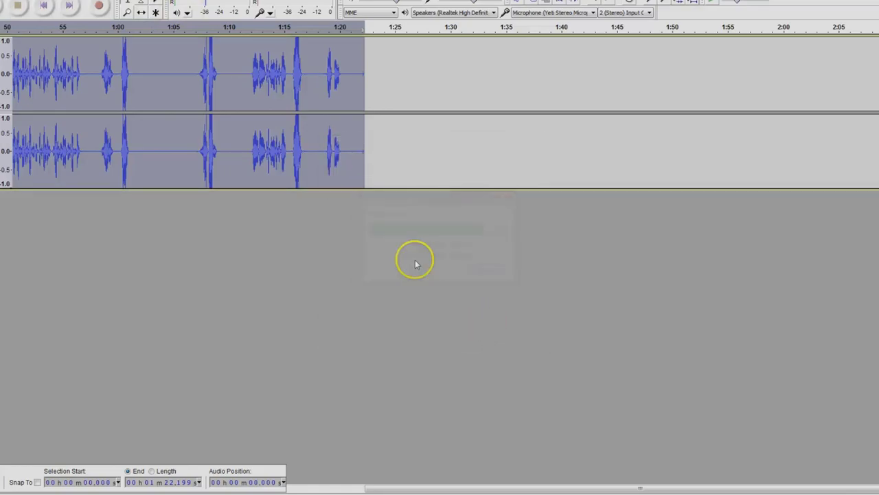
# Step: Listen to the cleaned audio from about 1:01.7, then scroll back to the start
pyautogui.click(137, 77)
pyautogui.click(7, 7)
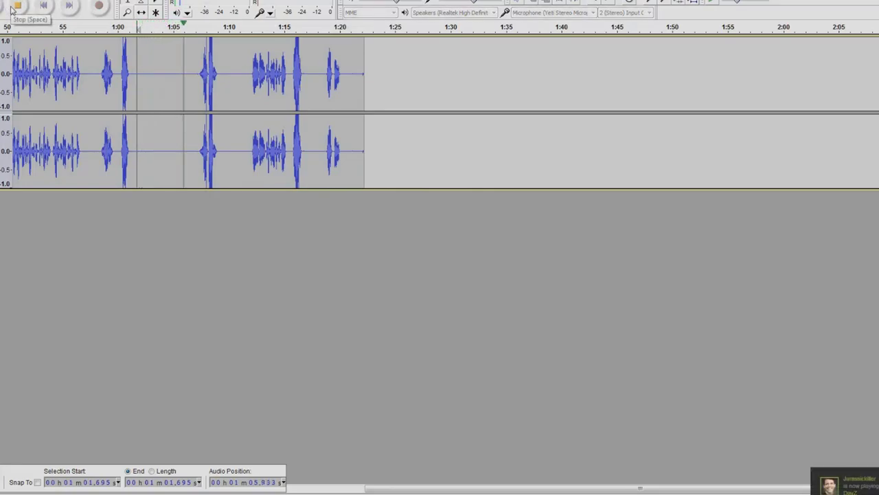
pyautogui.click(10, 8)
pyautogui.click(139, 71)
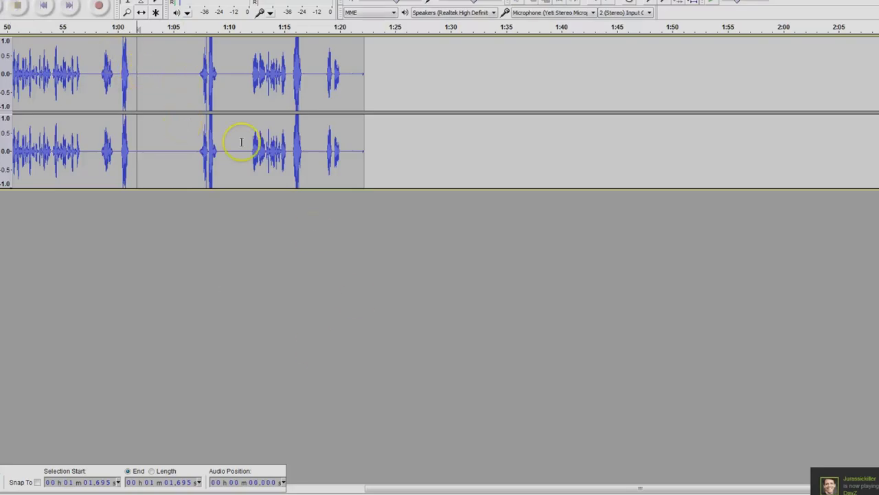
pyautogui.moveTo(395, 485); pyautogui.dragTo(23, 452)
# Step: Play the recording's opening from about 1.16 seconds
pyautogui.click(22, 76)
pyautogui.click(27, 75)
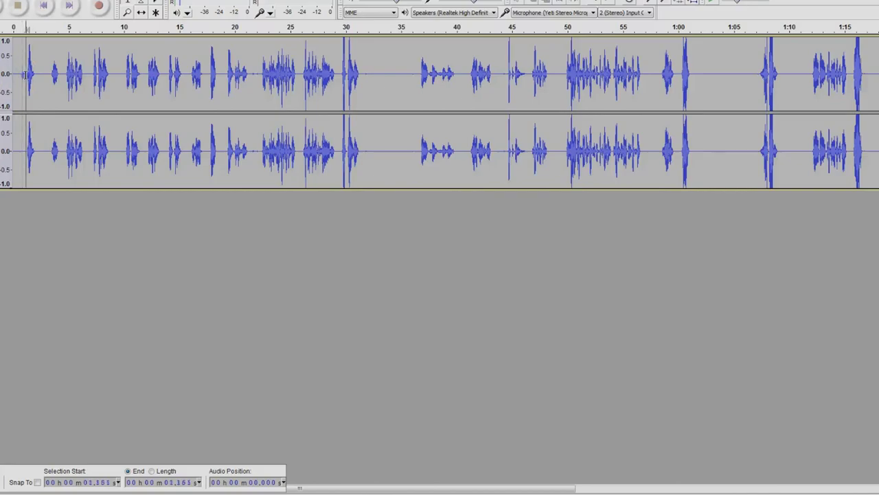
pyautogui.click(6, 4)
pyautogui.click(17, 6)
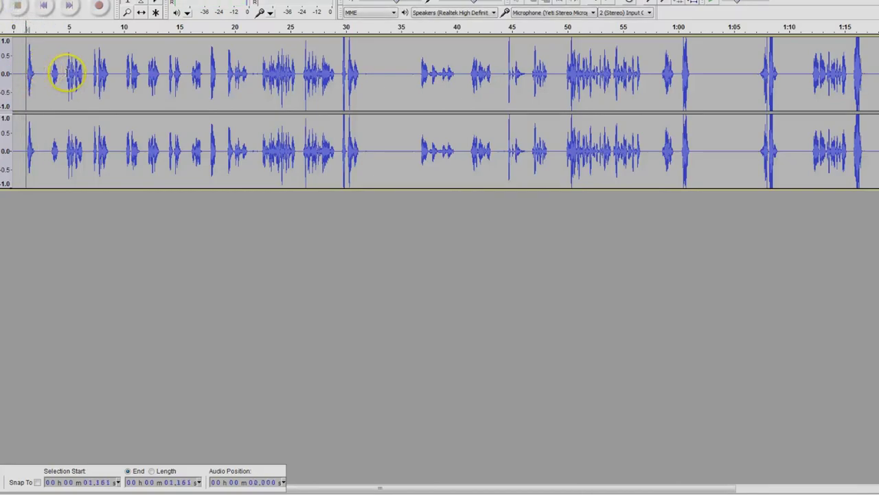
# Step: Apply a Bass and Treble bass boost to the whole recording
pyautogui.hotkey('ctrl', 'a')
pyautogui.click(103, 1)
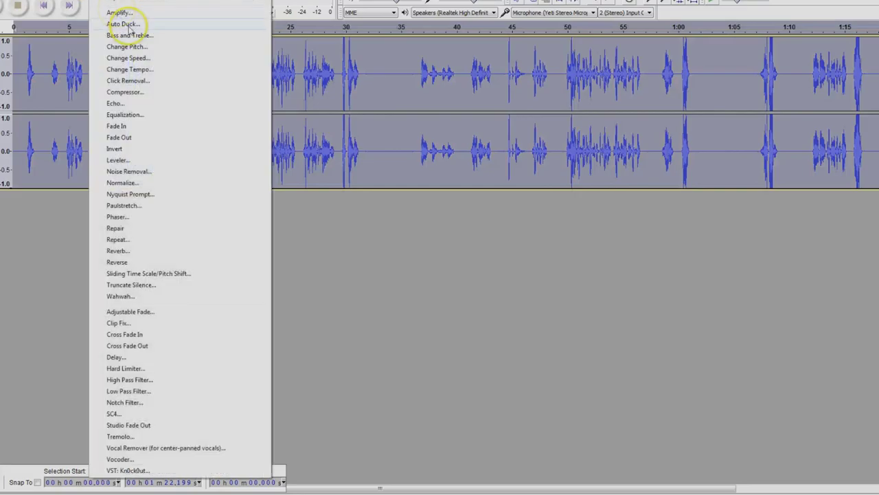
pyautogui.click(125, 33)
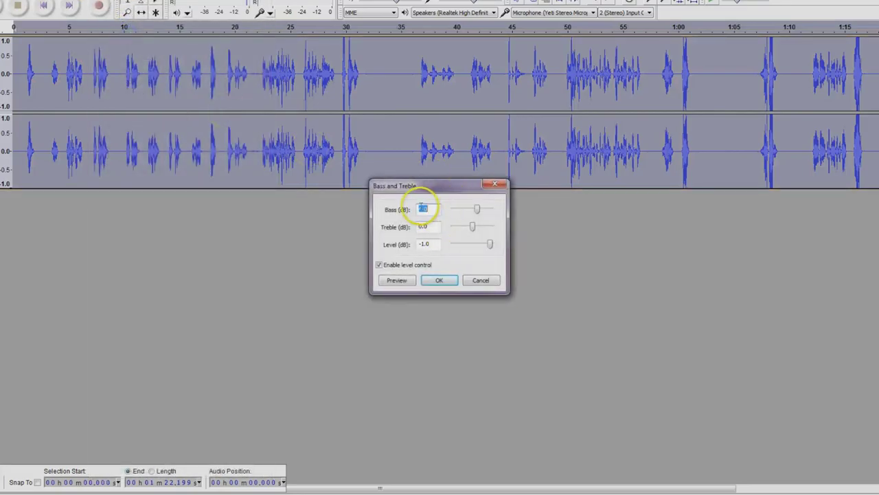
pyautogui.click(439, 279)
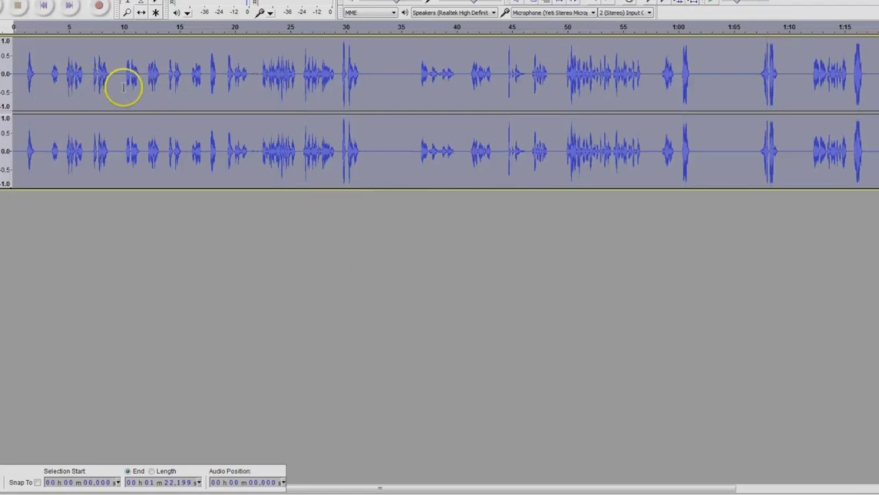
# Step: Play the bass-boosted recording from near the beginning
pyautogui.click(33, 80)
pyautogui.click(4, 8)
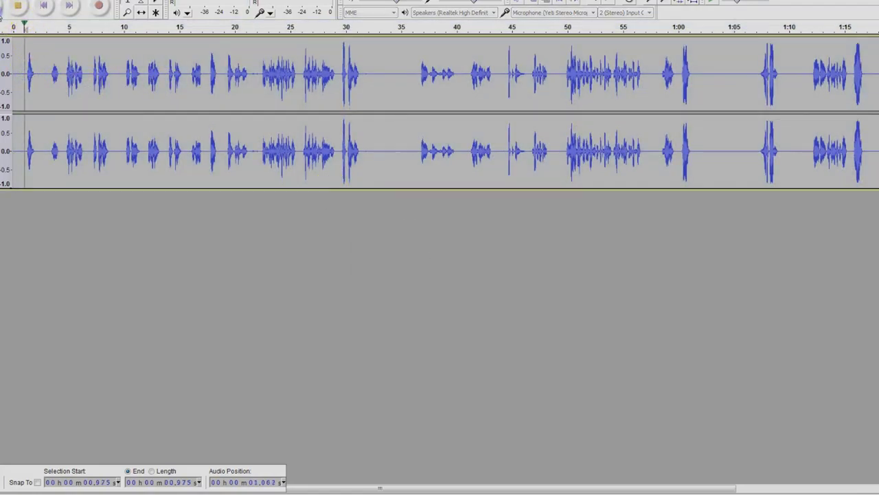
pyautogui.click(20, 5)
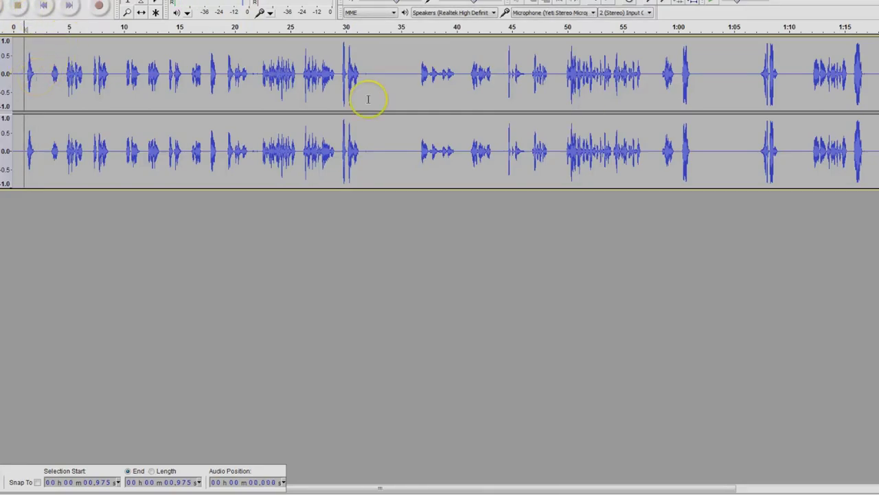
# Step: Export the audio, creating and opening a new folder named Bad Day
pyautogui.click(11, 1)
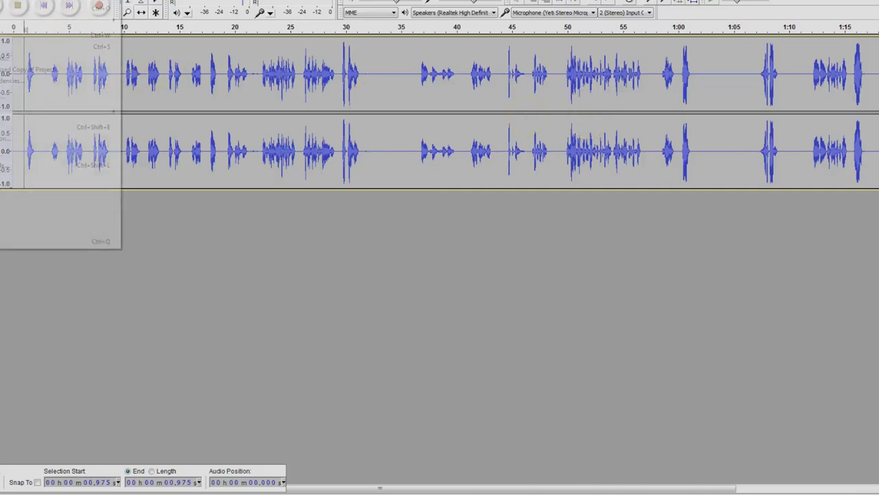
pyautogui.click(5, 127)
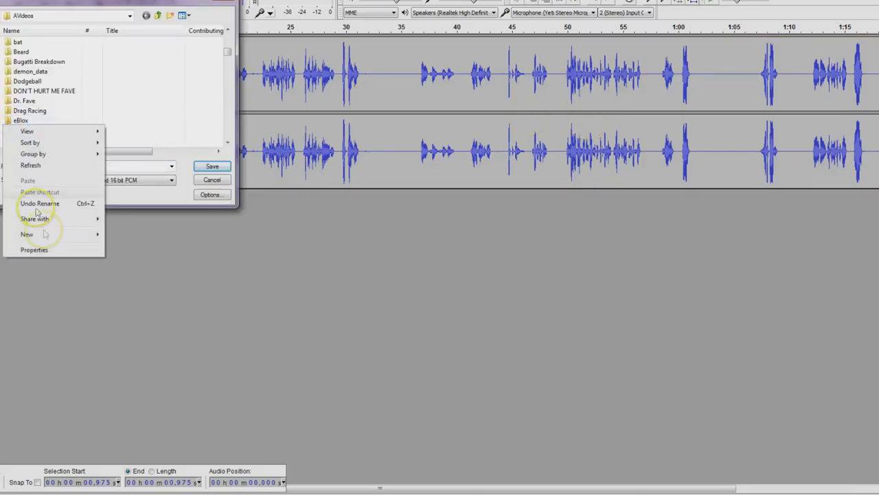
pyautogui.click(118, 231)
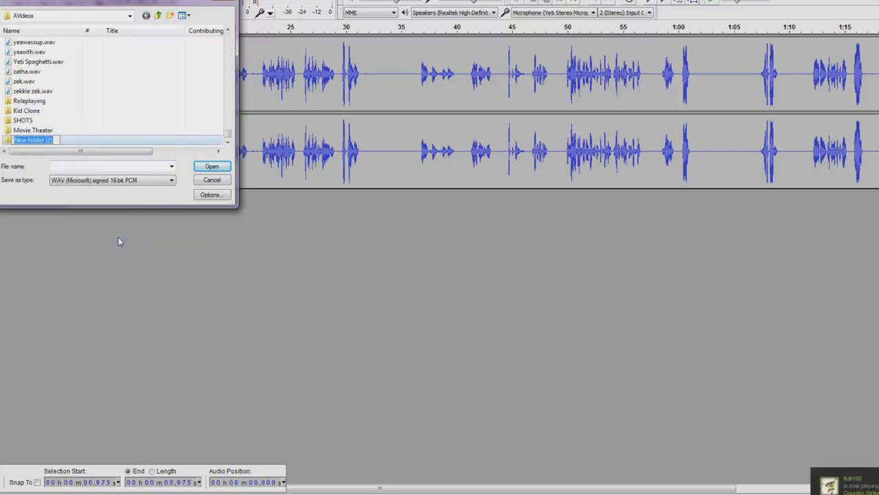
pyautogui.write('Bad Da')
pyautogui.write('y')
pyautogui.press('Return')
pyautogui.click(135, 140)
pyautogui.doubleClick(136, 139)
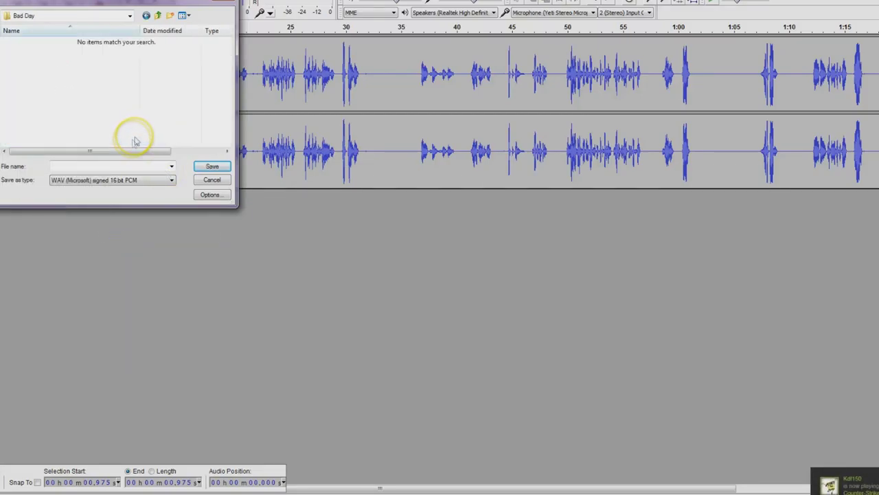
# Step: Save the WAV file into Bad Day with all metadata fields left blank
pyautogui.click(93, 167)
pyautogui.write('final')
pyautogui.press('Return')
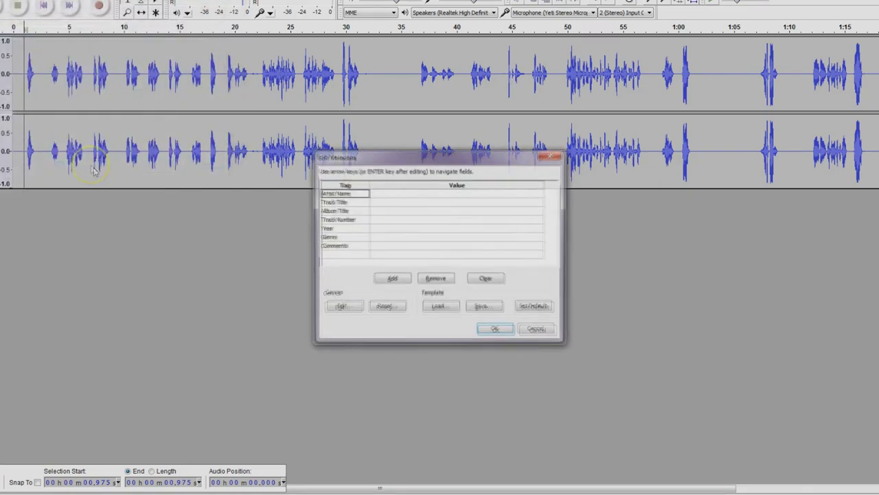
pyautogui.click(496, 332)
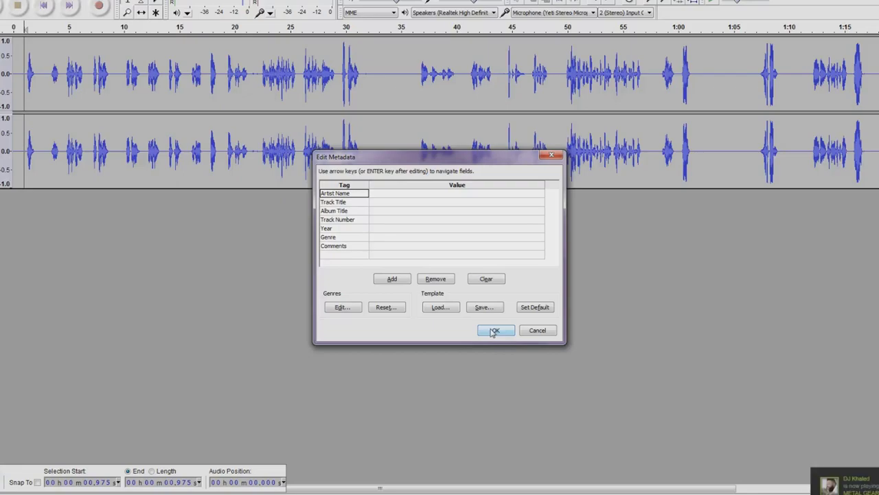
pyautogui.click(492, 330)
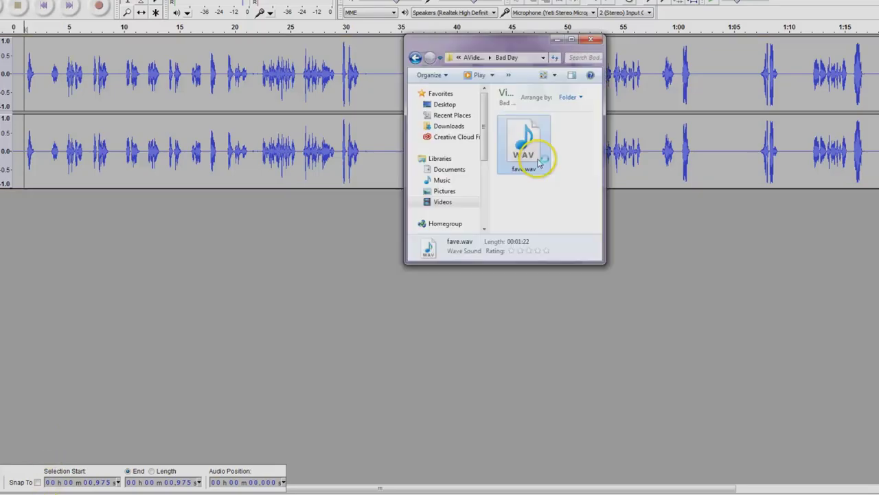
# Step: Play fave.wav in Windows Media Player and stop it after two seconds
pyautogui.doubleClick(539, 163)
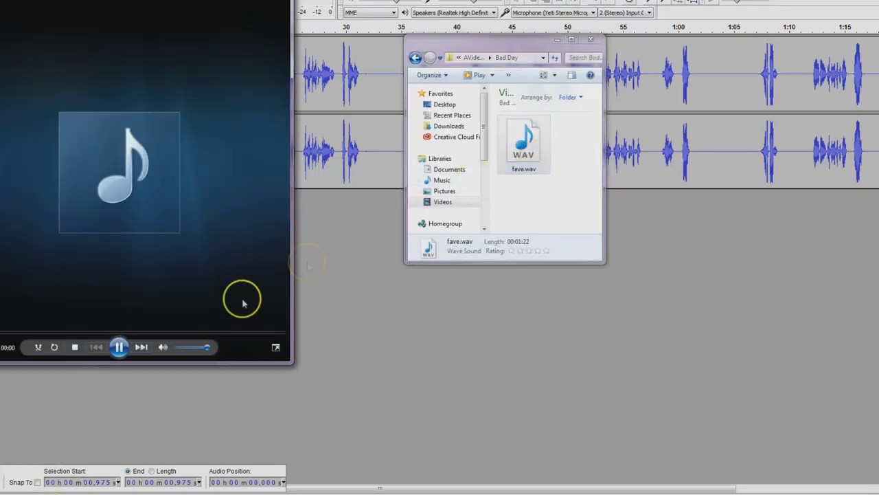
pyautogui.click(75, 347)
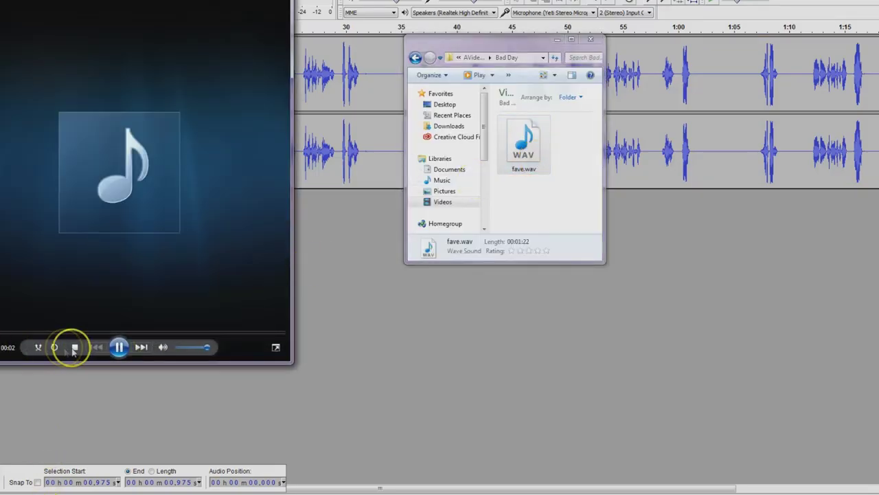
pyautogui.click(143, 329)
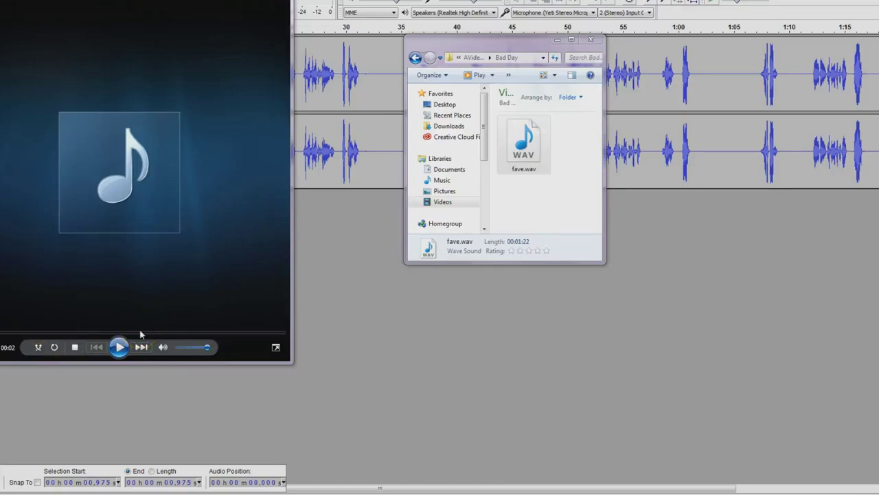